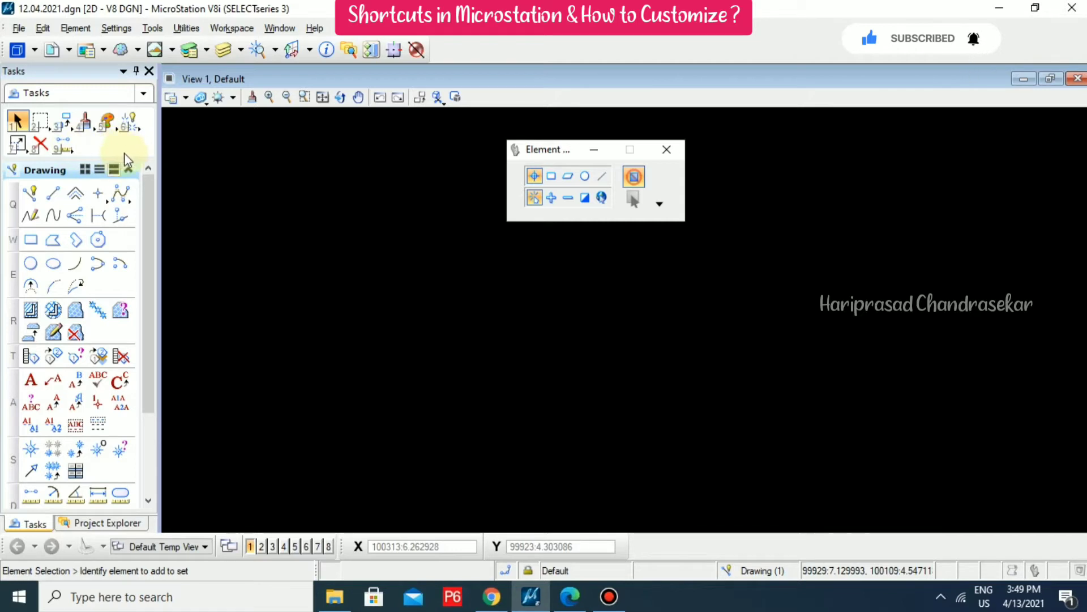
- Restart Element Selection with key 1, then show the numbered Fence tools list with key 2
click(667, 151)
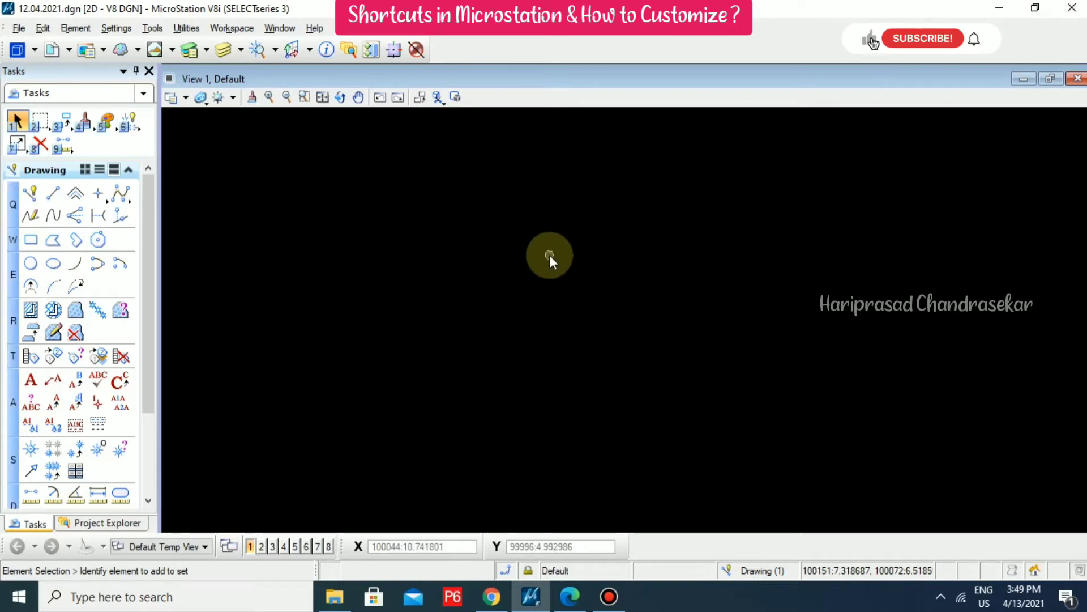
key(1)
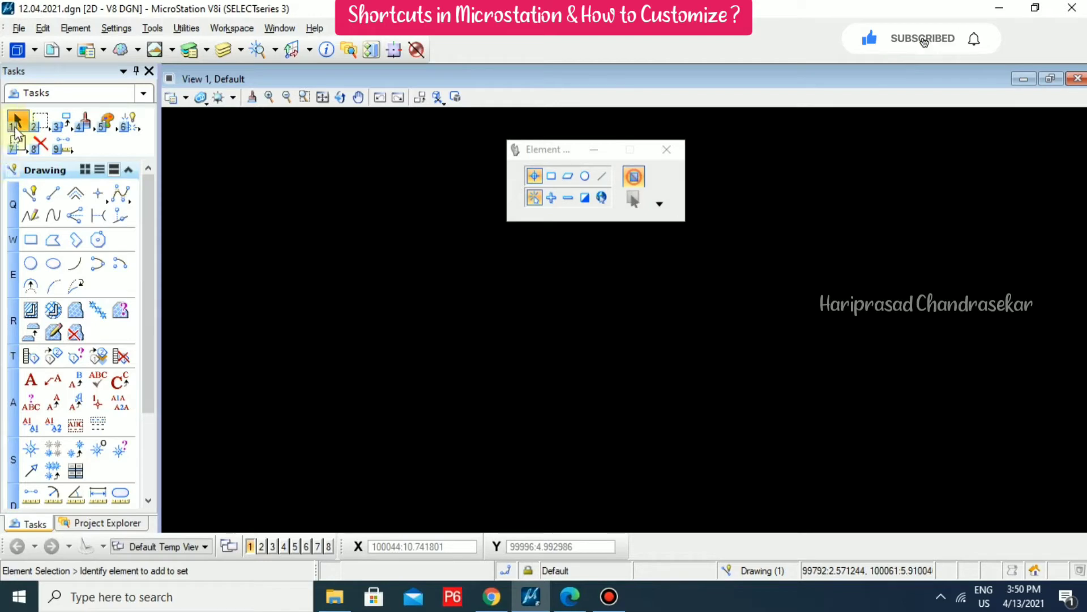
click(272, 279)
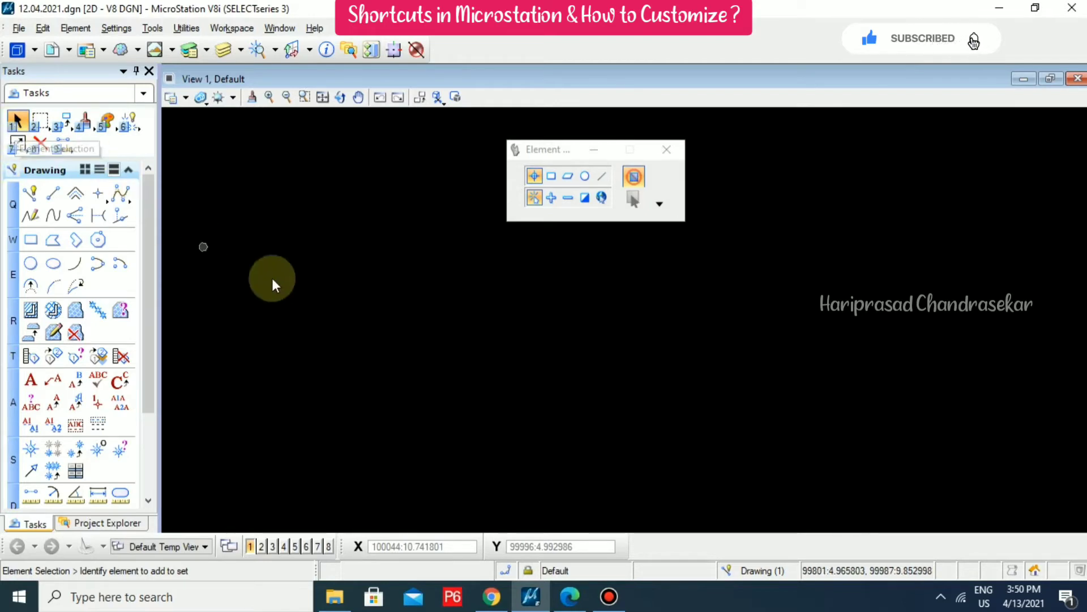
key(2)
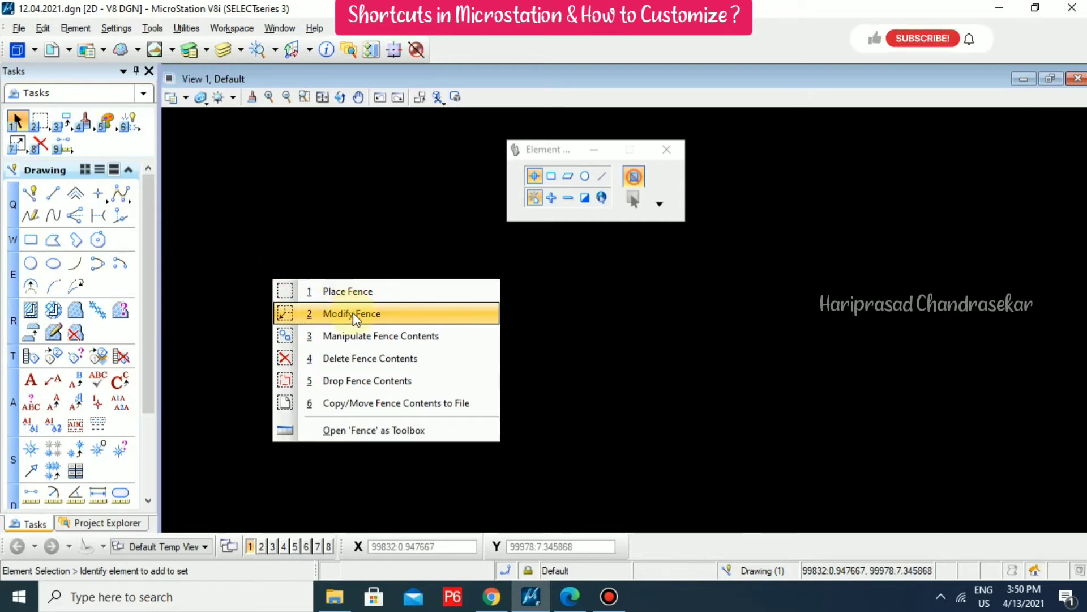
- Float the Fence tools as a toolbox in the view, then show the Modify tools list with key 7
click(376, 430)
drag(425, 418, 367, 175)
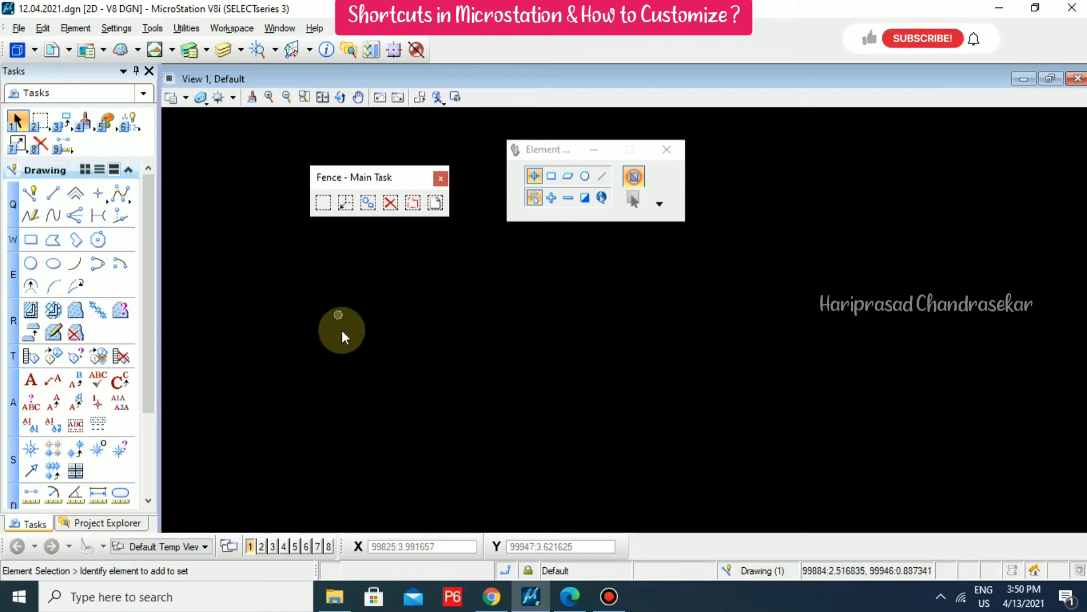
click(341, 330)
key(7)
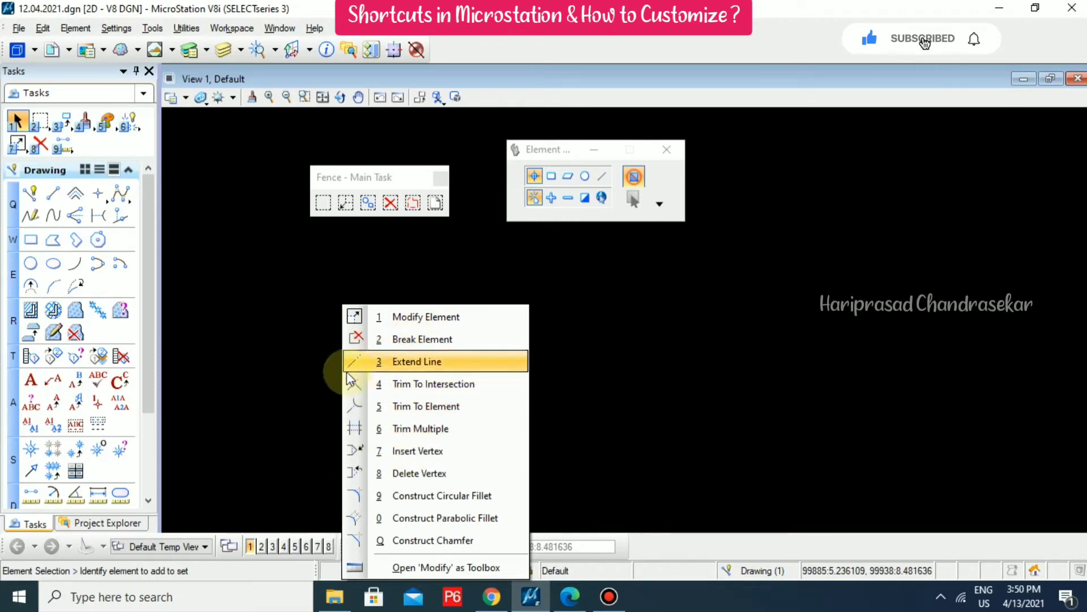
- Close the Modify tools list without picking a tool
click(320, 353)
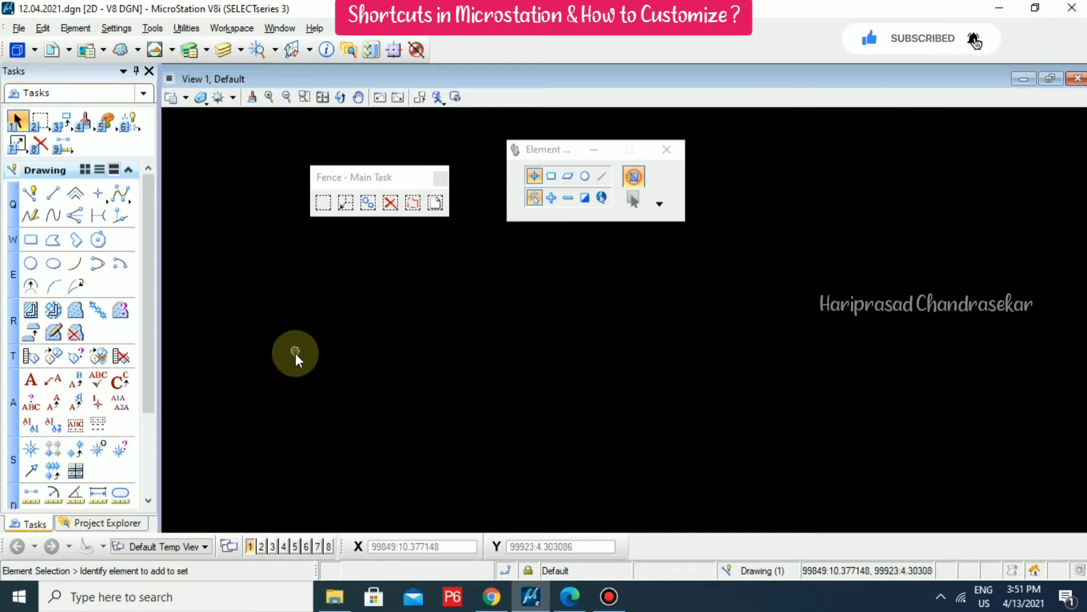
- Close the Fence toolbox and Element Selection settings, then activate Place SmartLine from the Q list
click(440, 177)
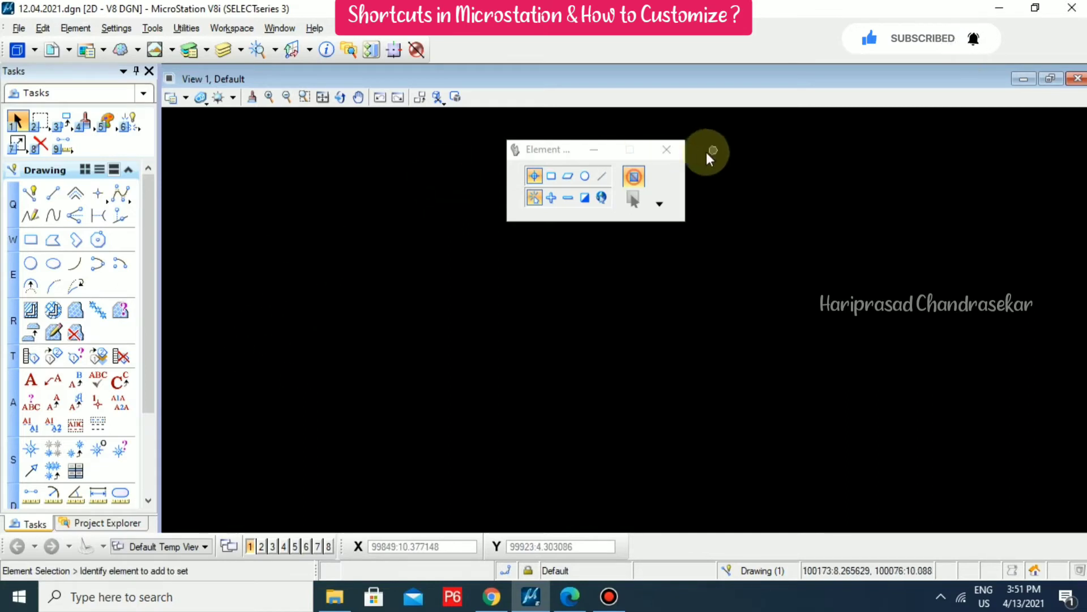
click(674, 150)
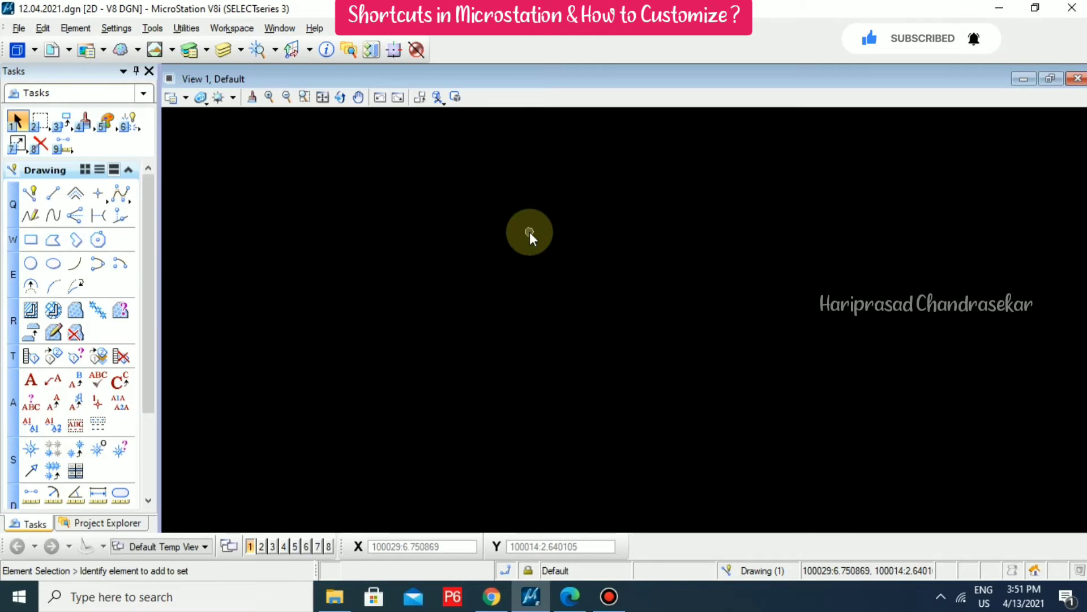
key(q)
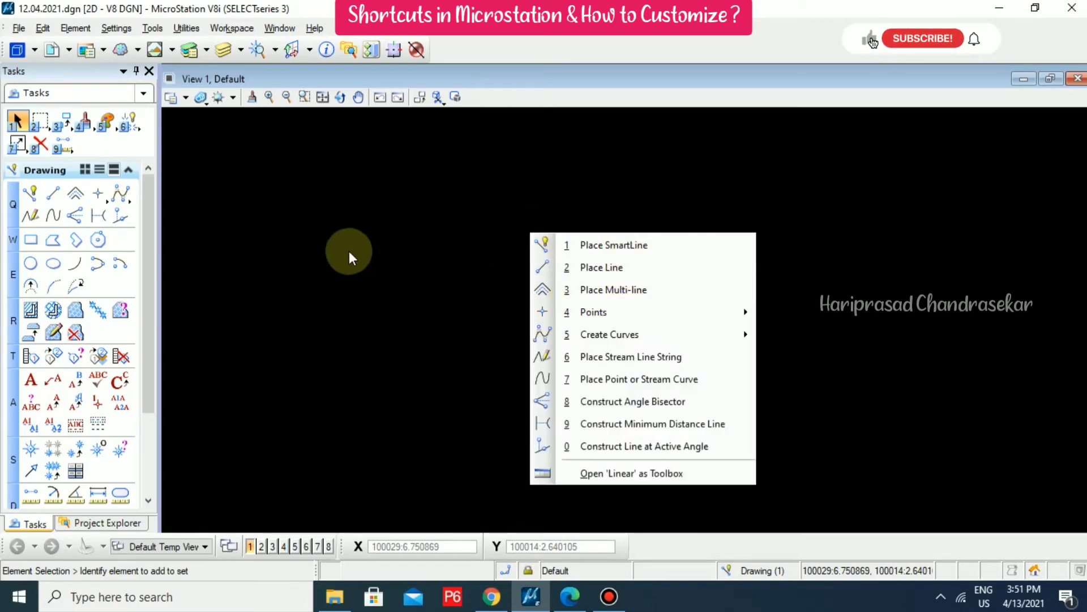
click(620, 245)
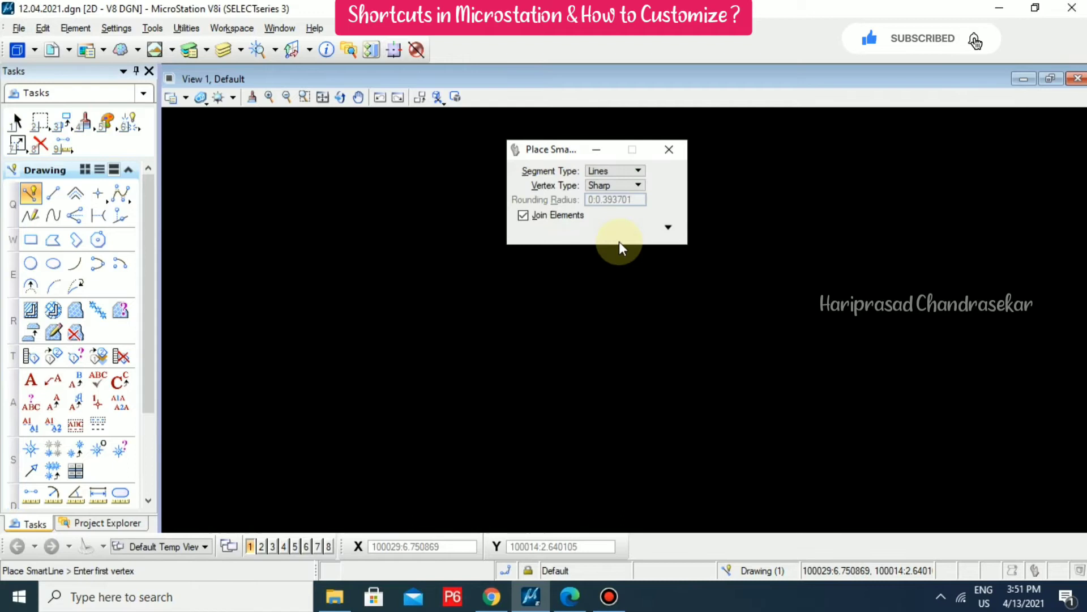
click(667, 144)
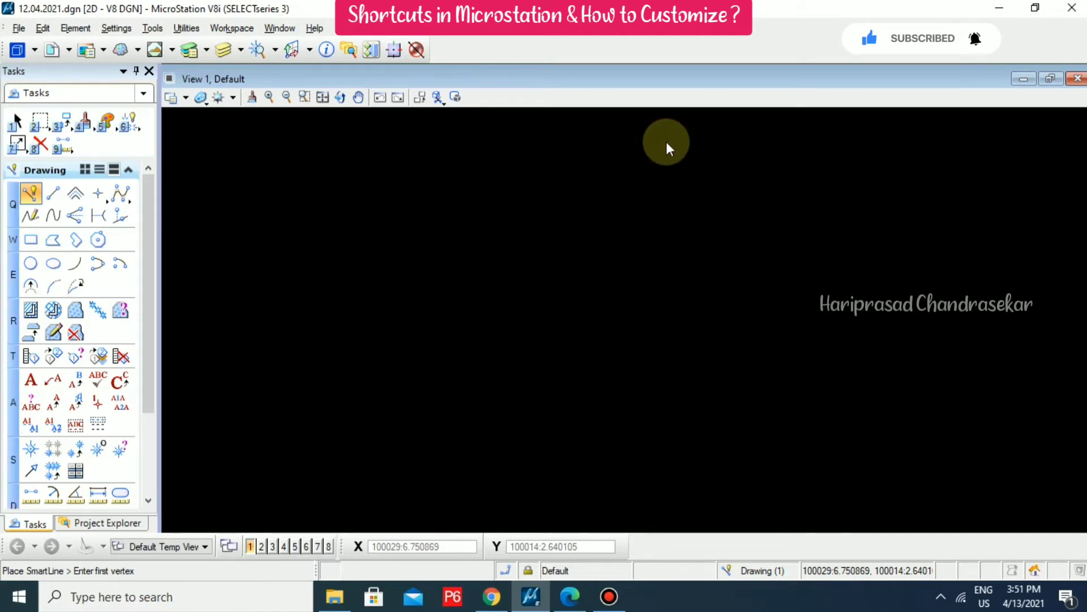
- Switch the active tool to Place Line with Q then W and close its settings window
key(q)
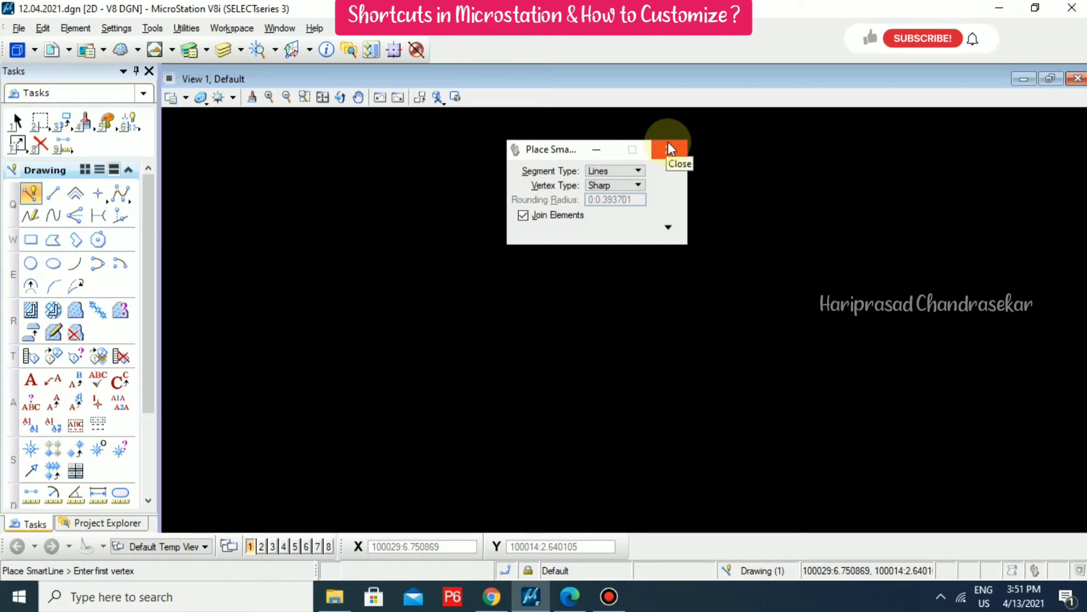
click(669, 147)
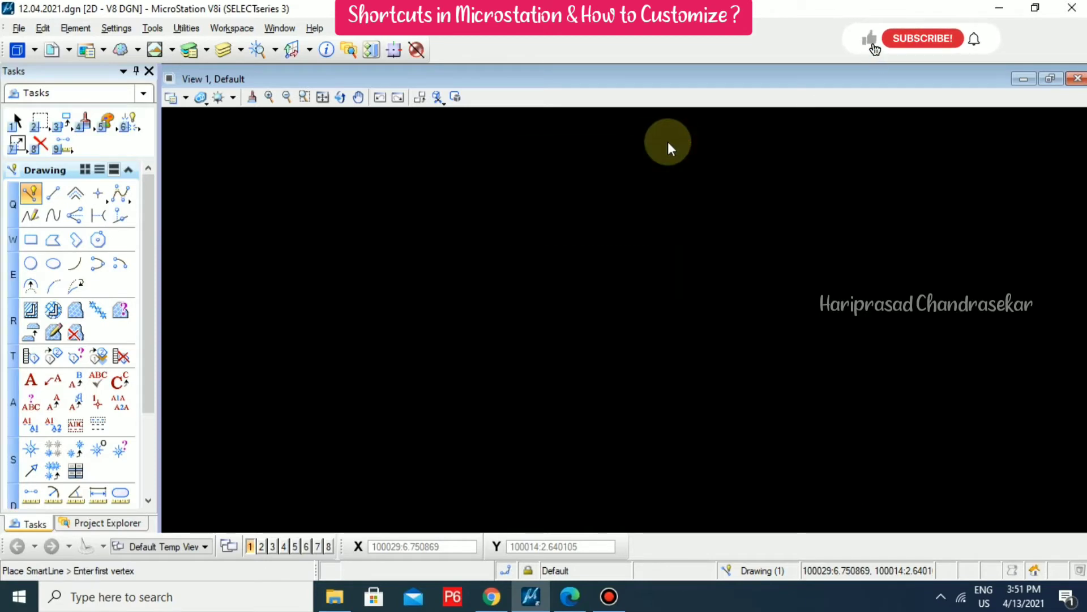
key(q)
key(w)
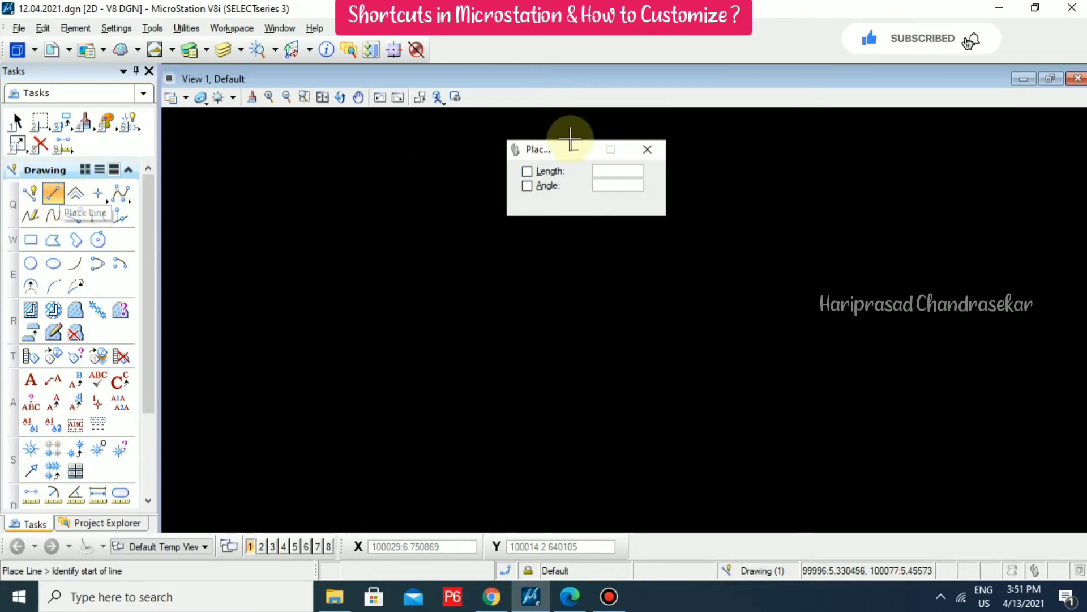
click(648, 150)
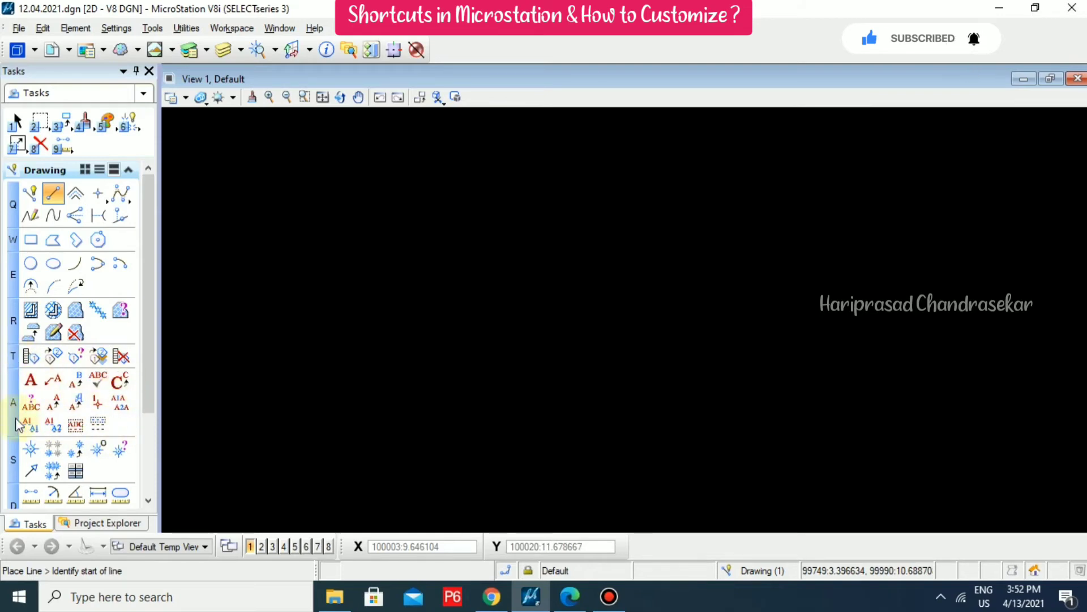
scroll(40, 439, down, 3)
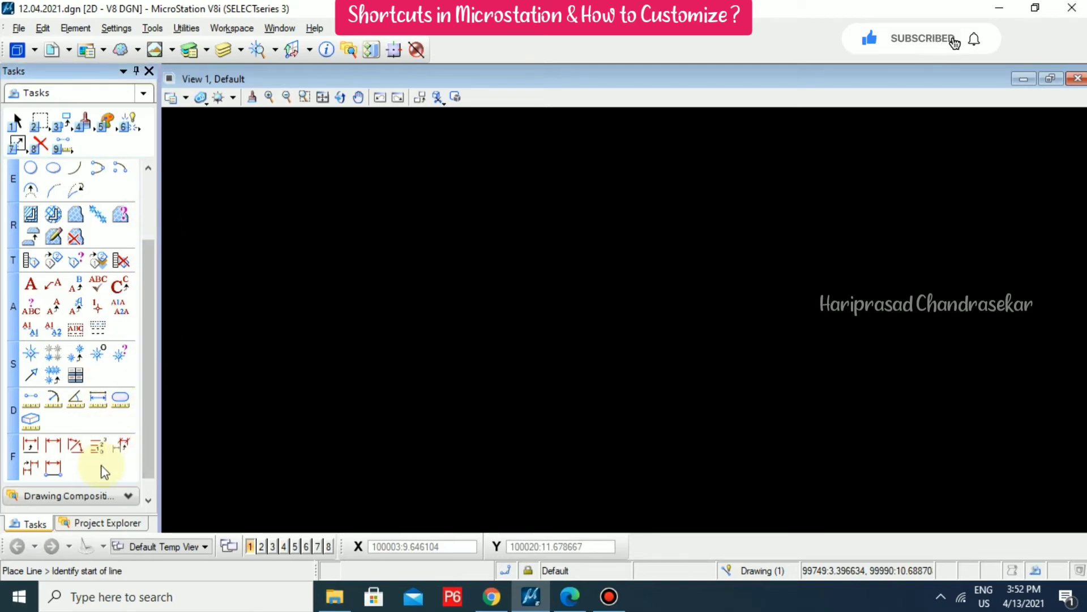
- Browse the Drawing Composition and Terrain Model groups, then activate Modify Width with key 5 under Drawing
click(91, 495)
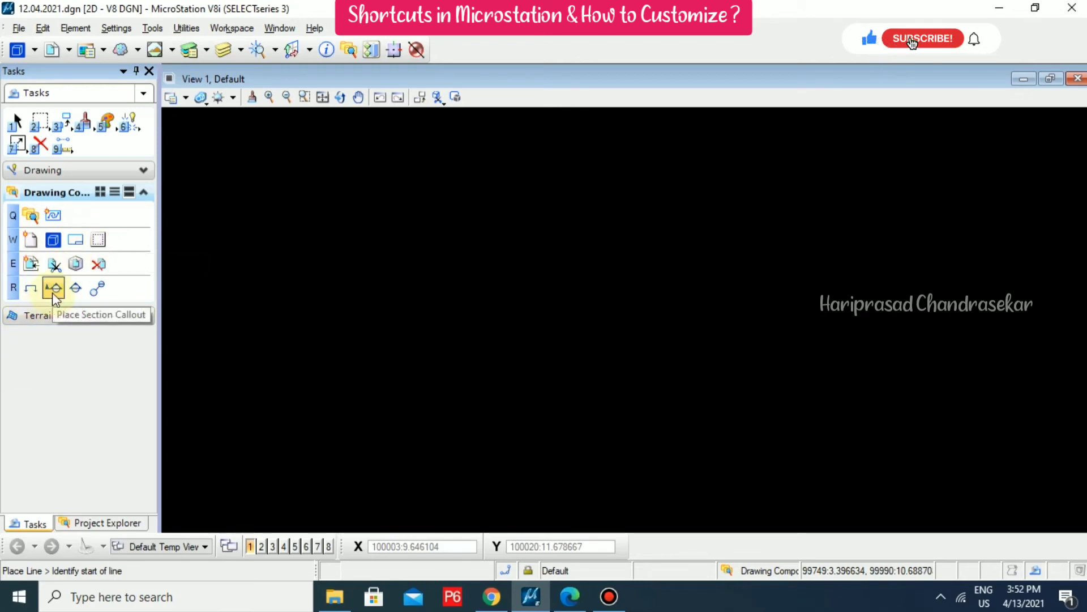
click(144, 192)
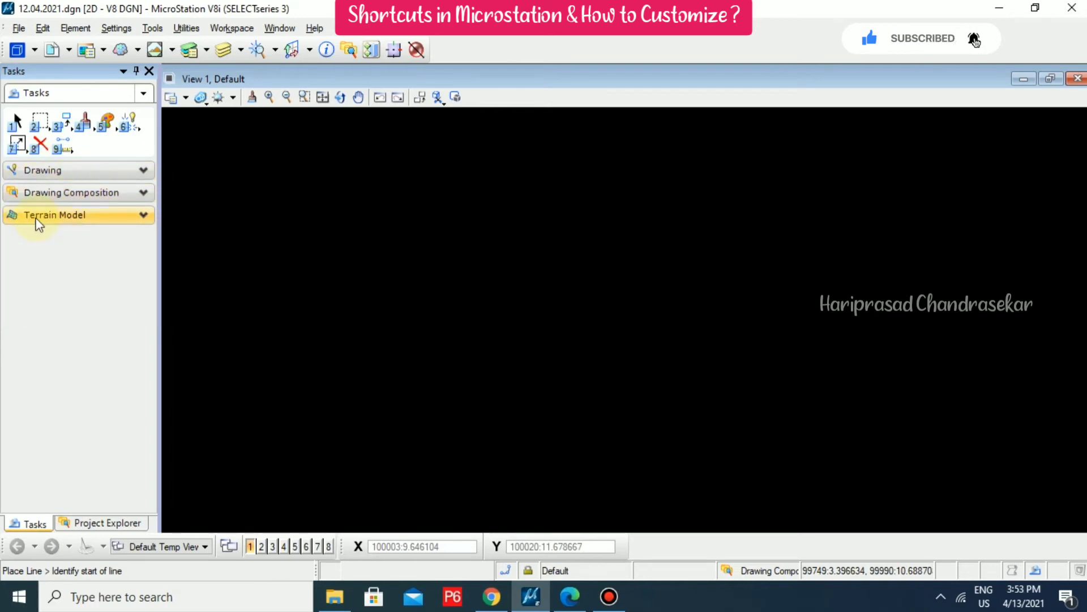
click(97, 219)
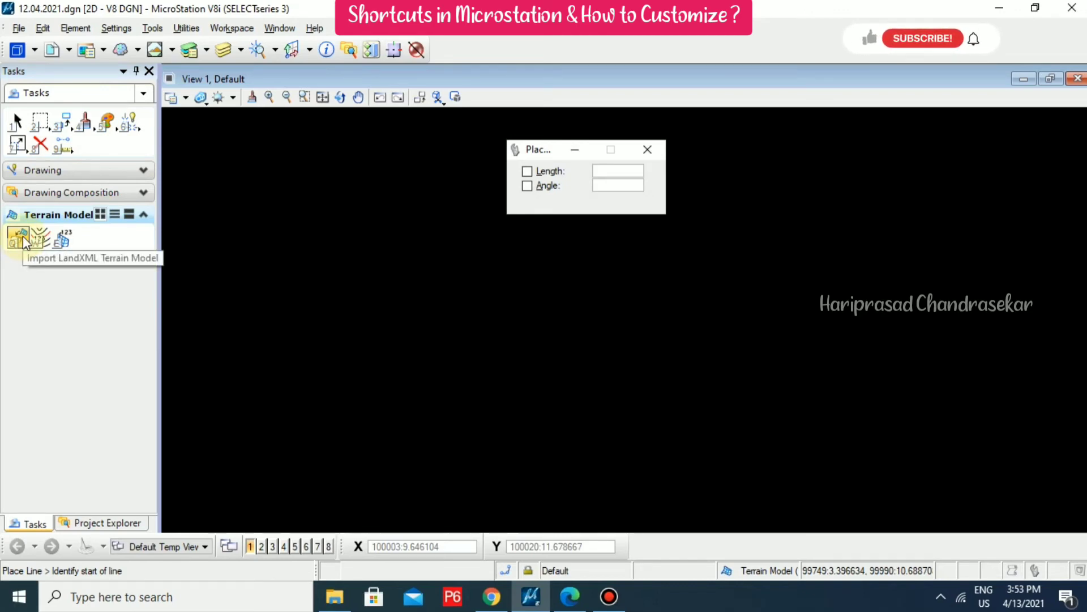
click(648, 150)
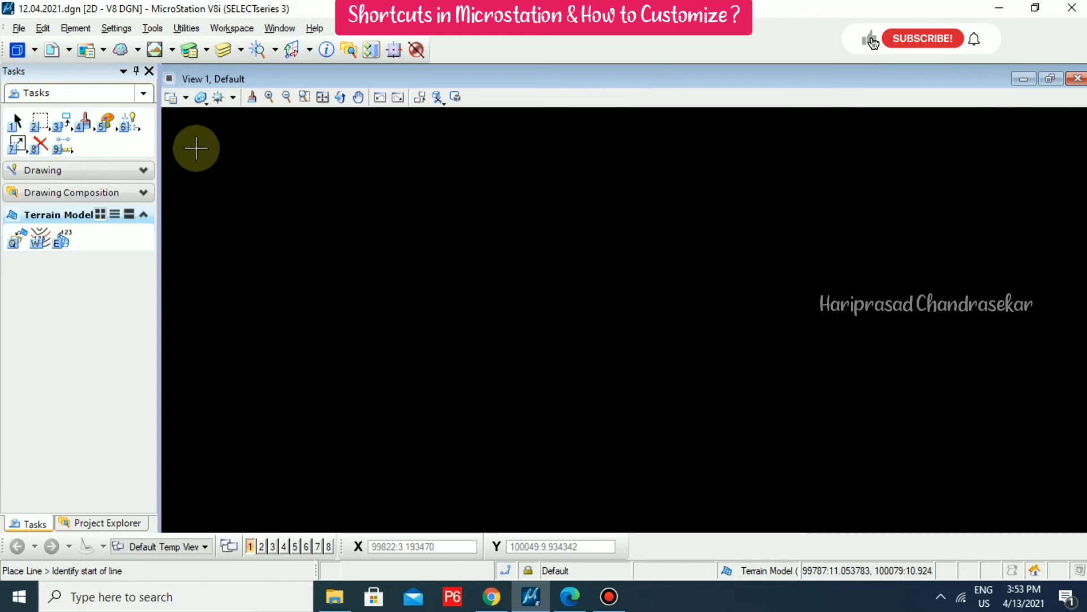
click(140, 170)
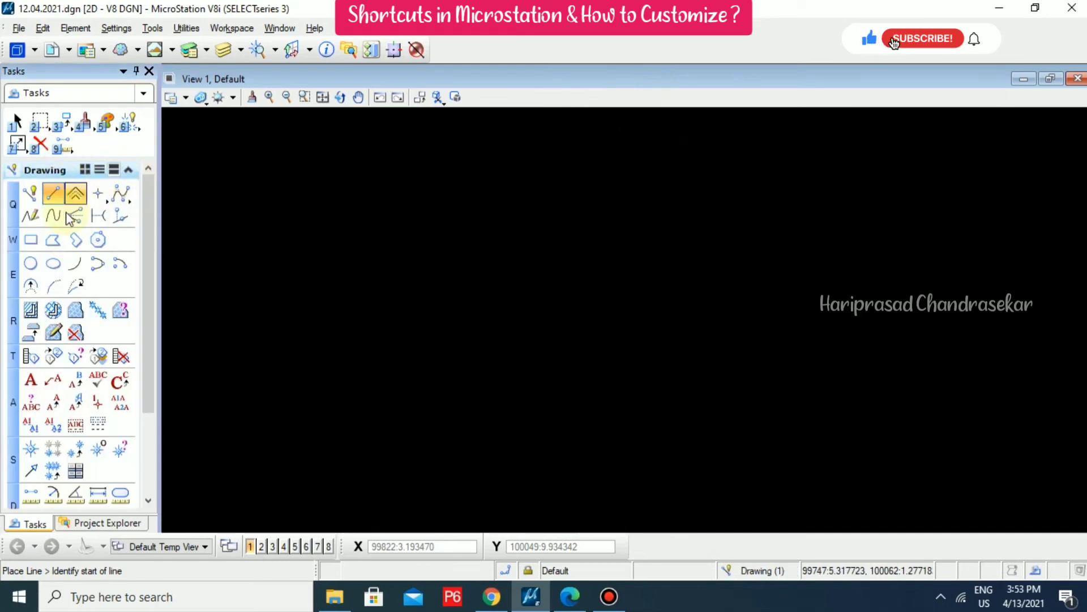
key(5)
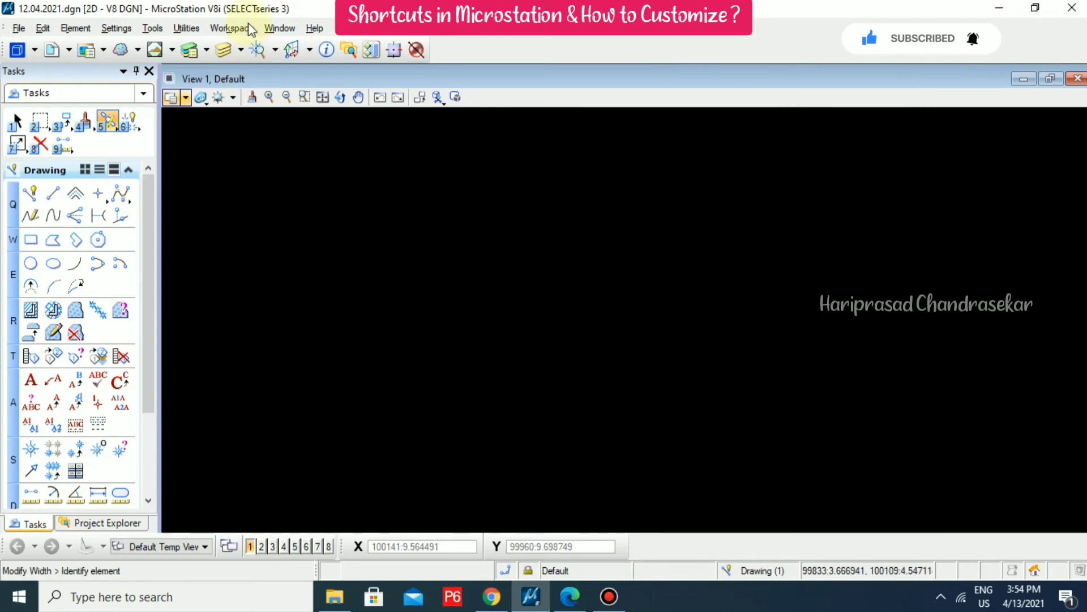
- Switch the Position Mapping preferences to the Left Handed layout and confirm with OK
click(233, 28)
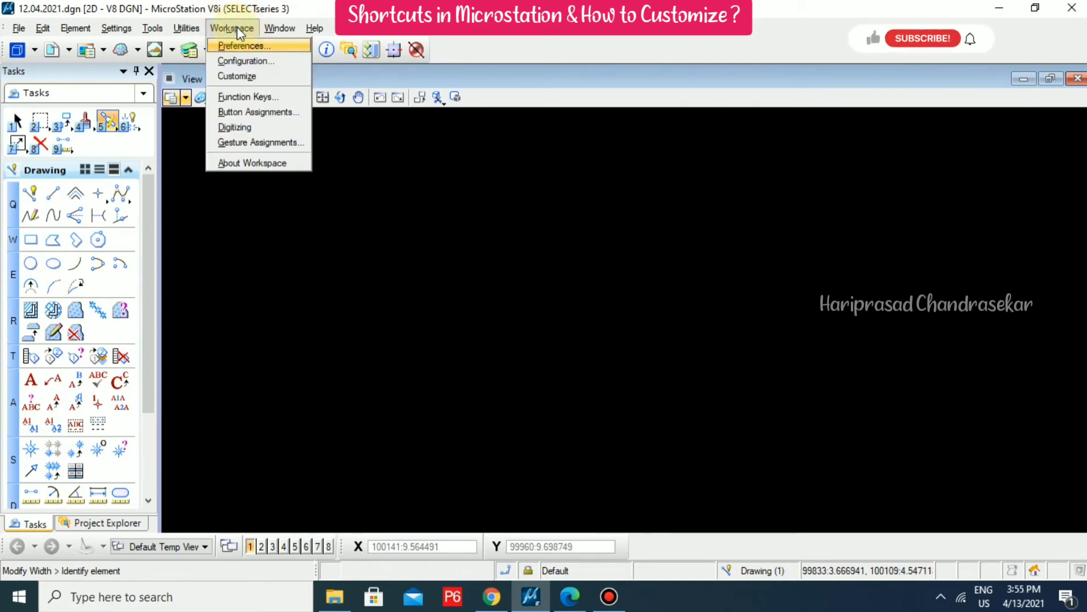
click(255, 46)
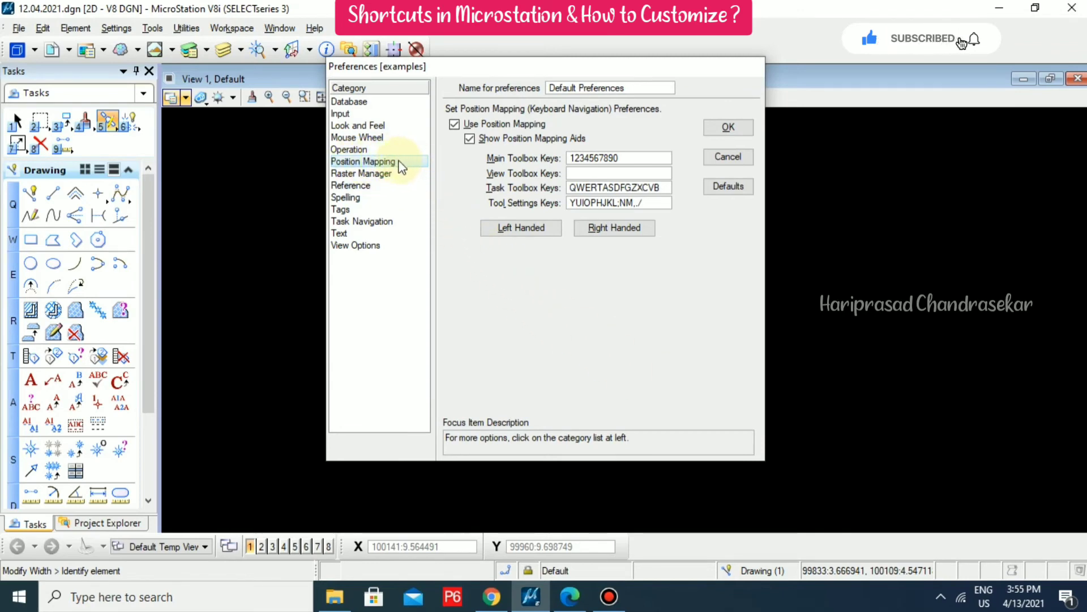
drag(517, 73, 596, 79)
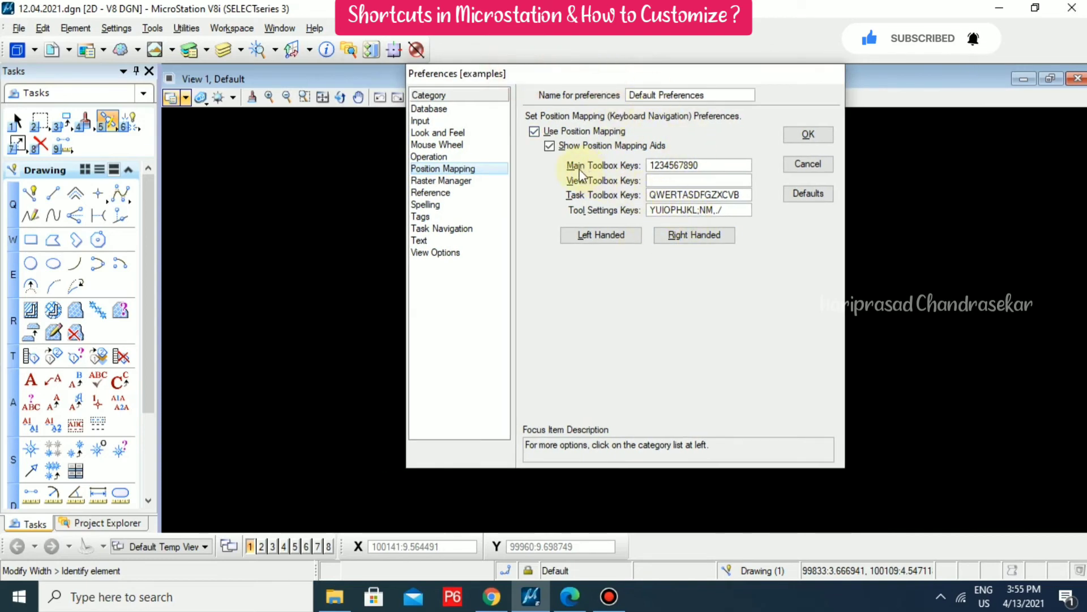
click(621, 163)
click(711, 166)
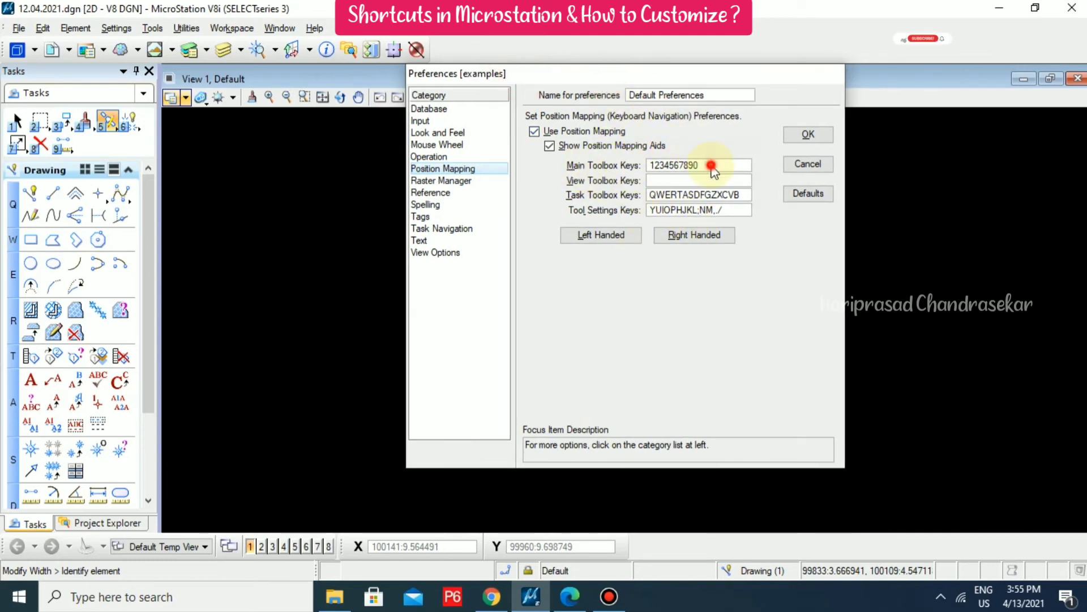
drag(712, 166, 650, 168)
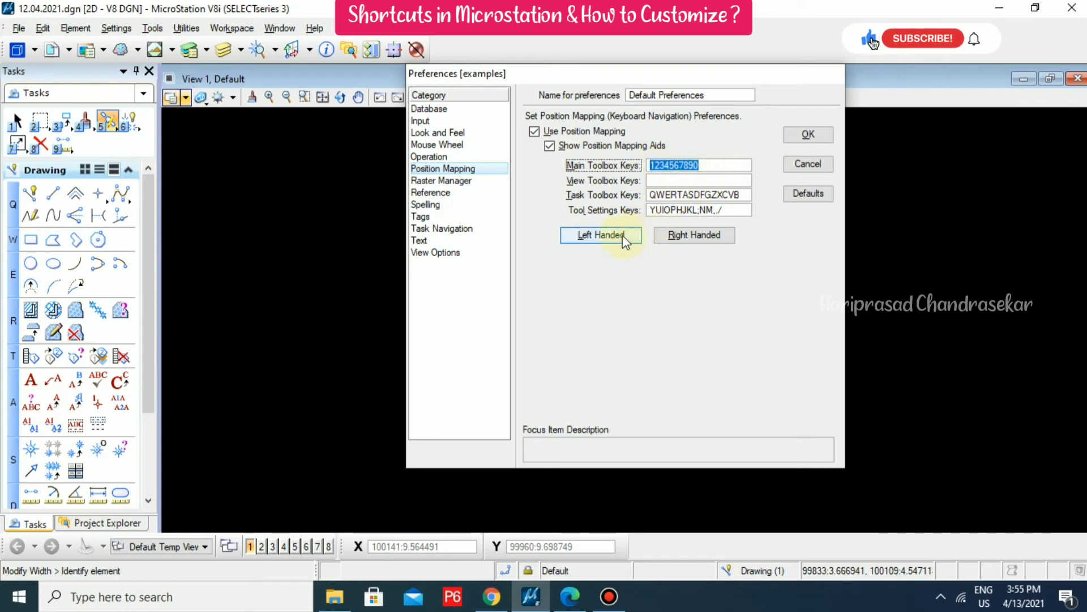
click(639, 237)
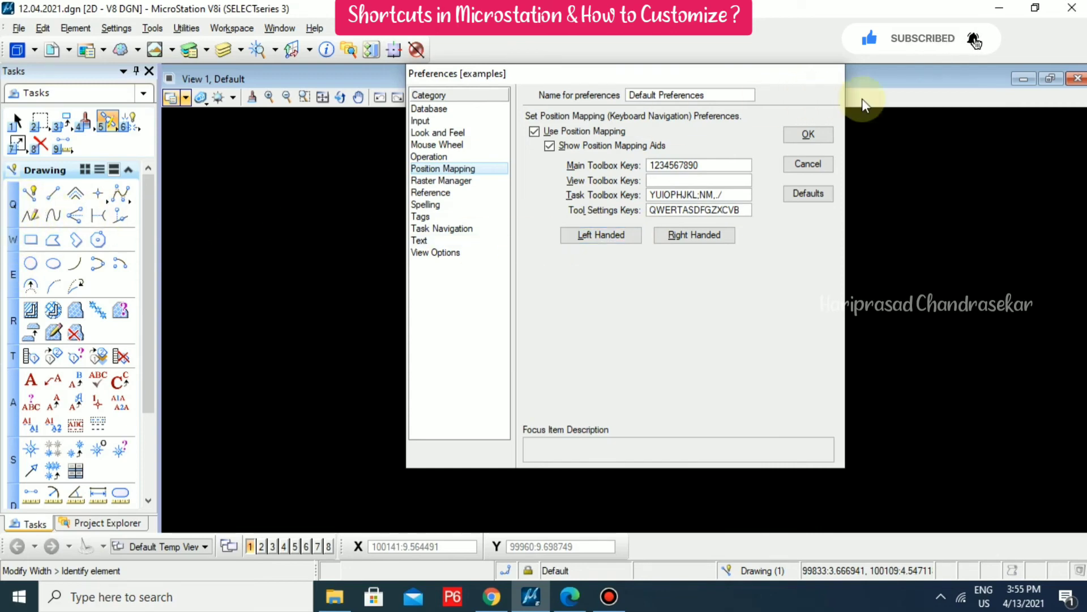
click(808, 136)
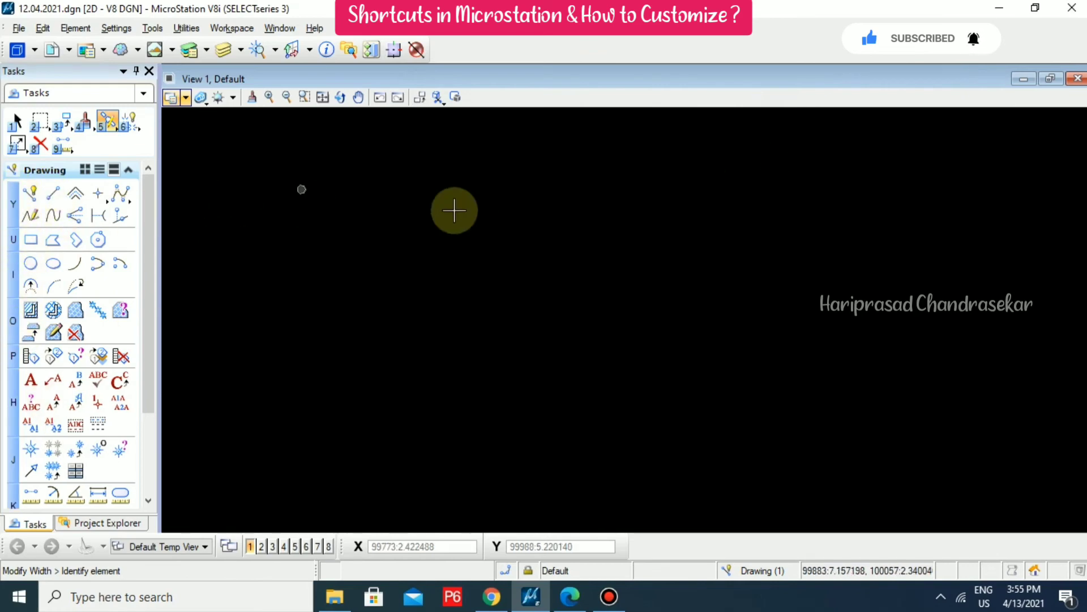
- Restore the Right Handed layout in Position Mapping preferences
click(253, 27)
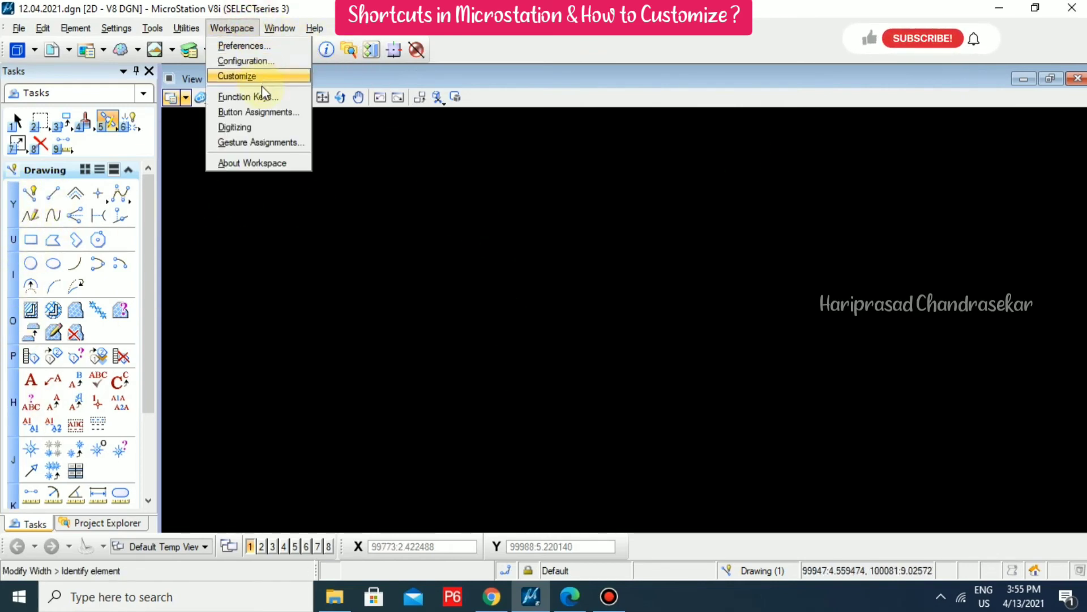
click(258, 46)
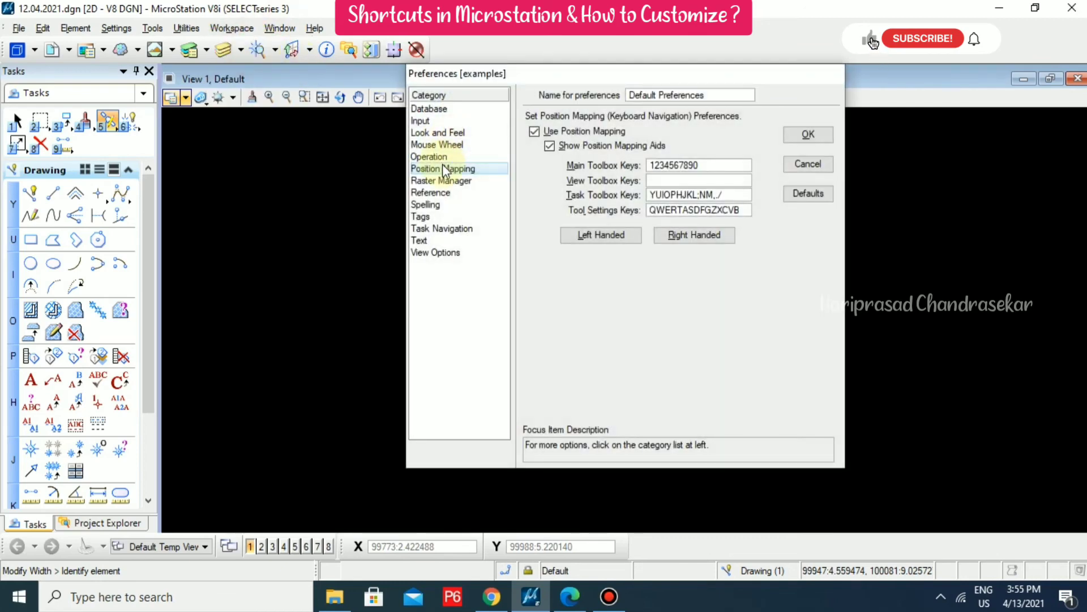
click(687, 236)
click(819, 136)
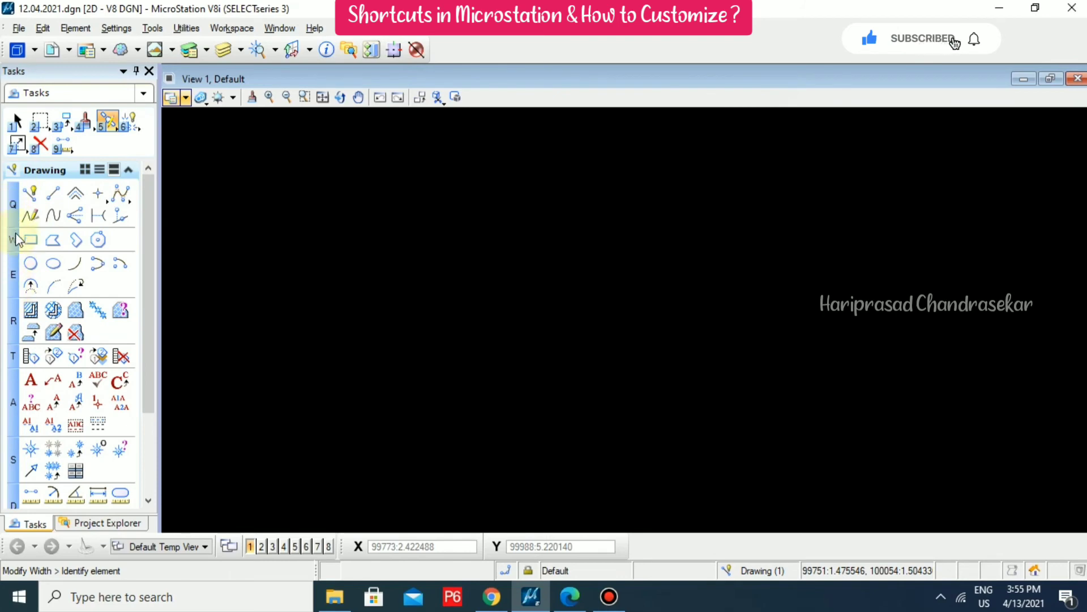
click(240, 29)
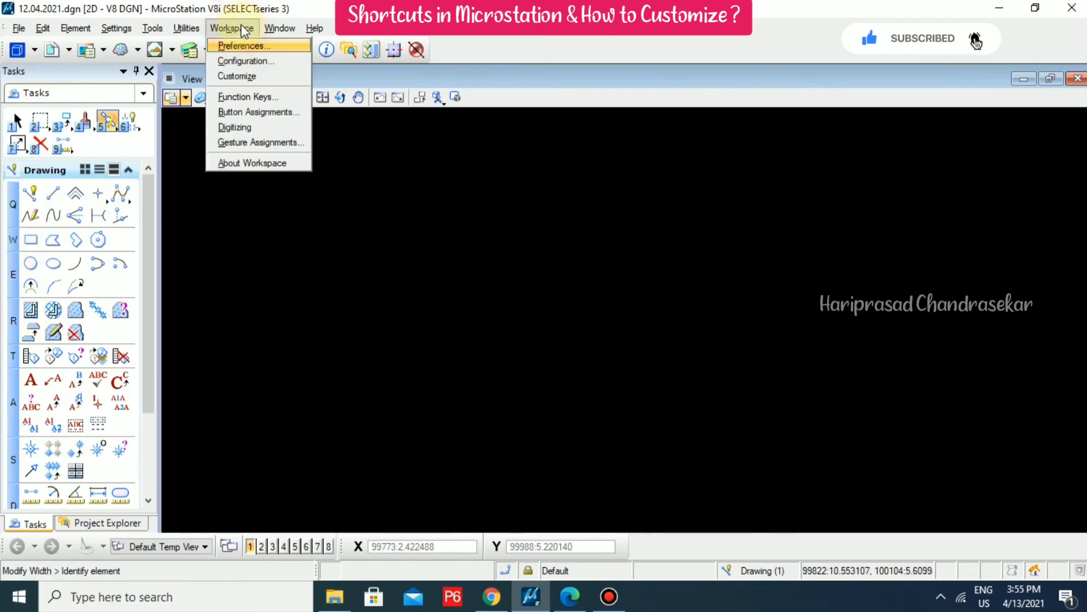
click(251, 46)
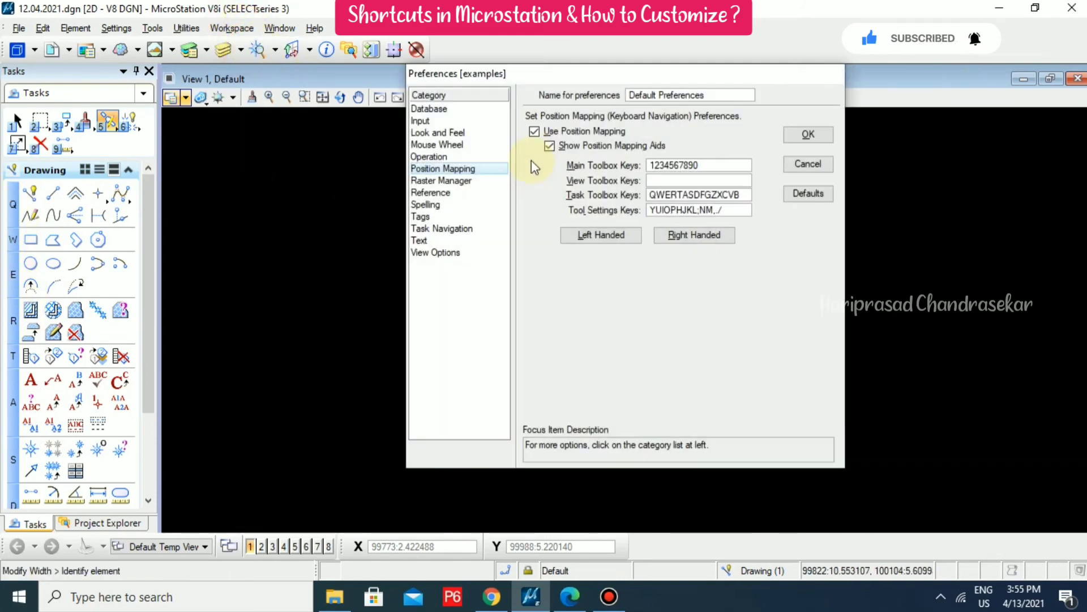
click(629, 165)
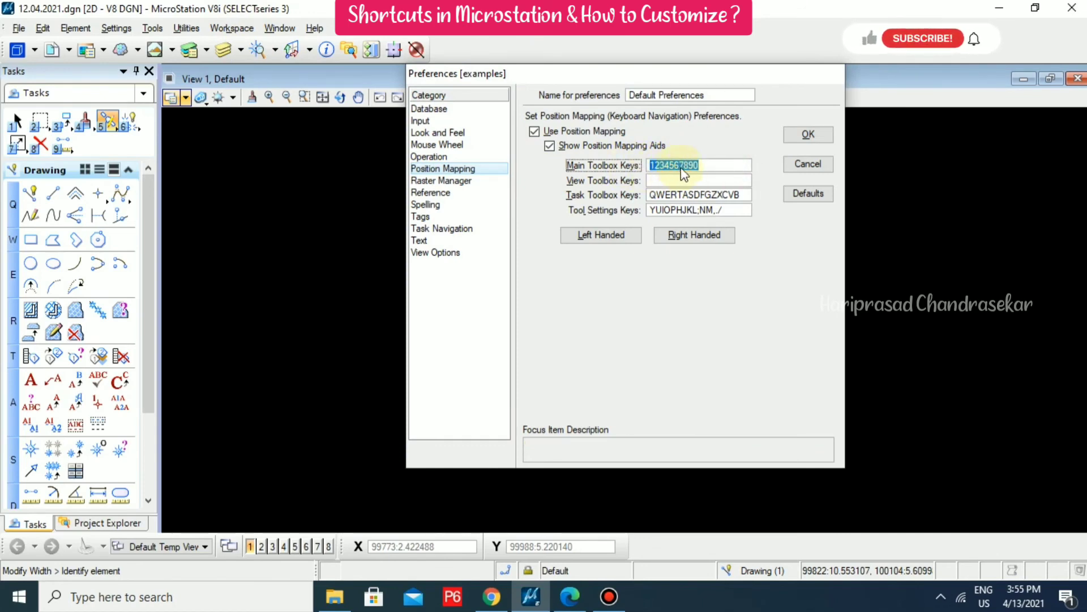
click(659, 165)
click(712, 165)
key(BackSpace)
text(1)
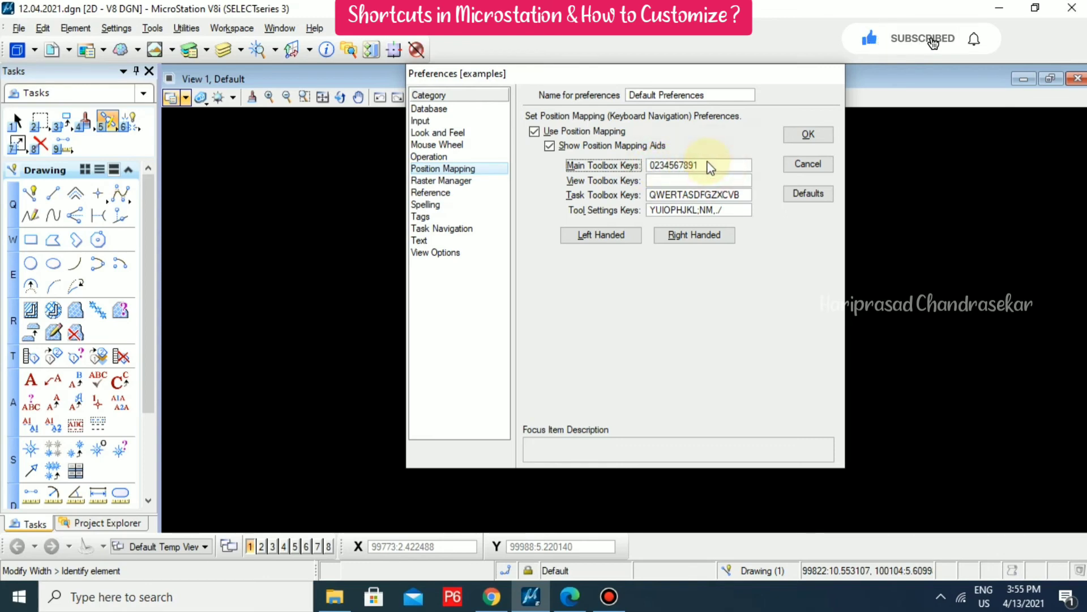
click(813, 137)
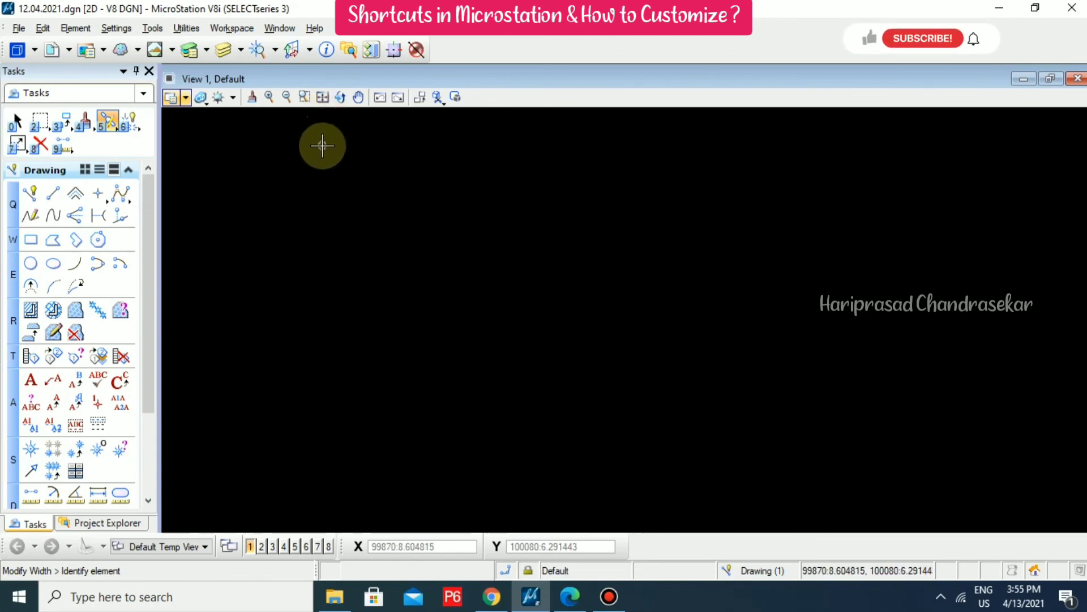
click(250, 29)
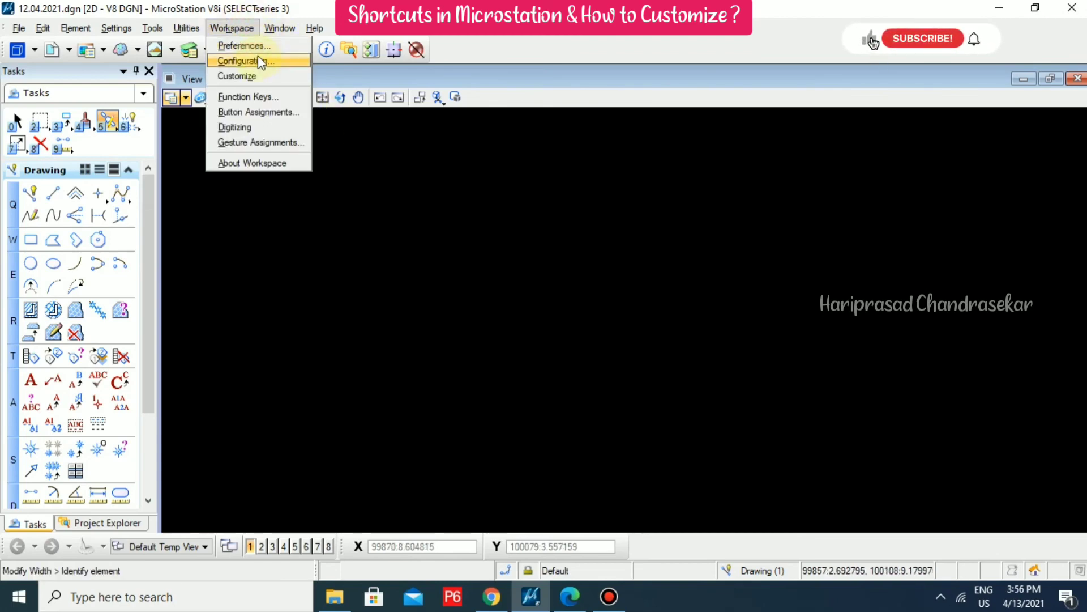
click(259, 46)
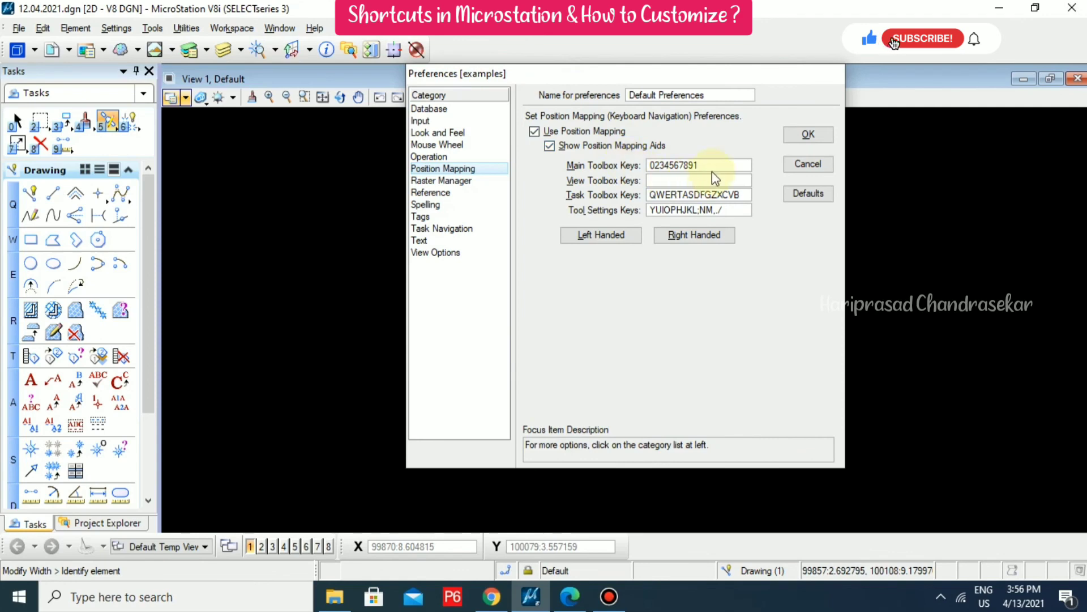
click(668, 165)
click(810, 194)
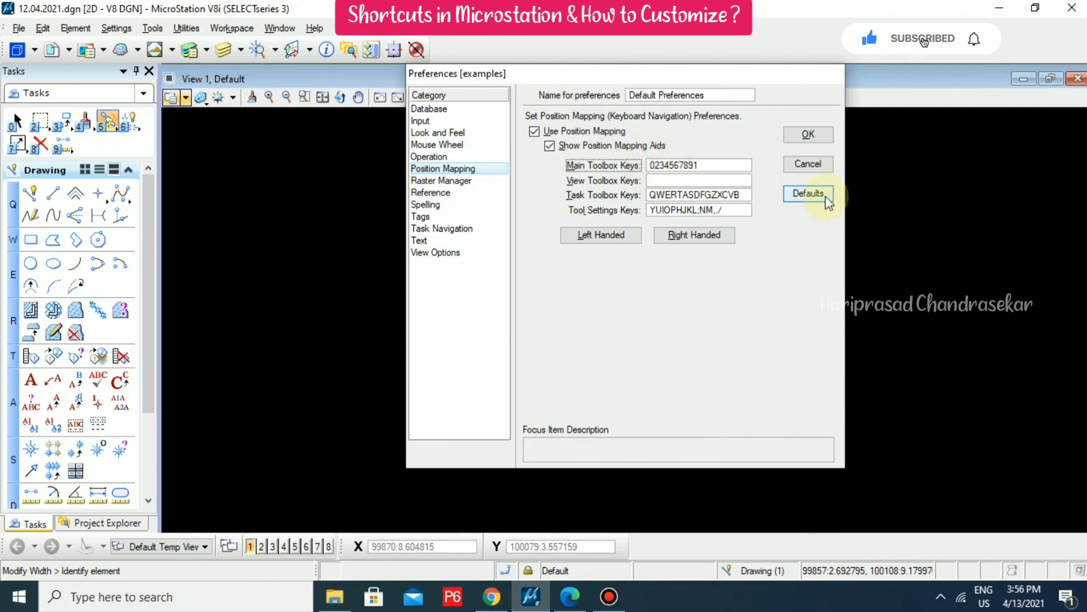
click(814, 198)
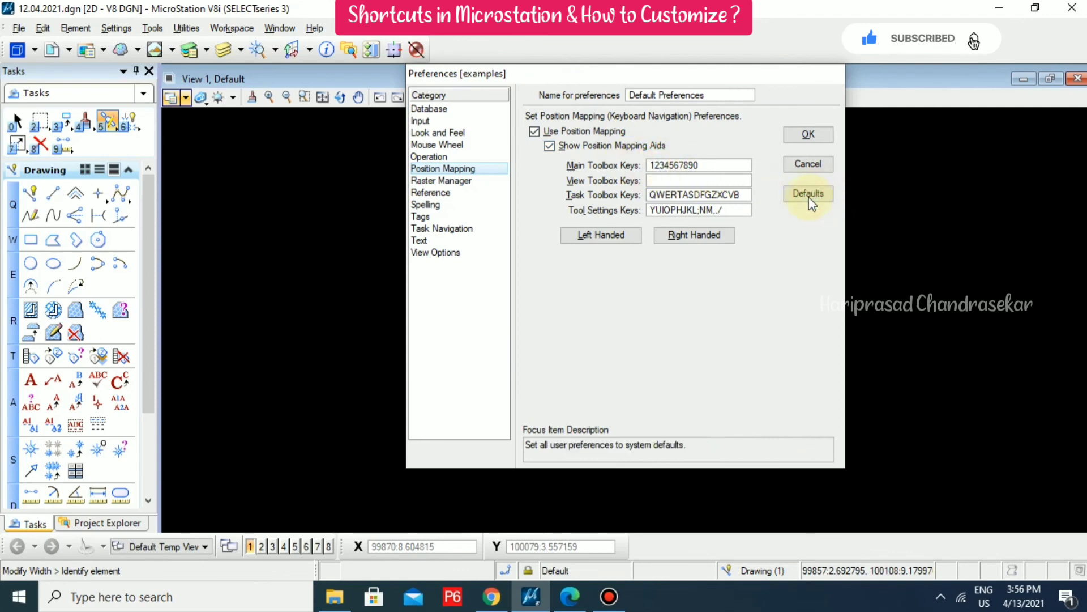
click(808, 134)
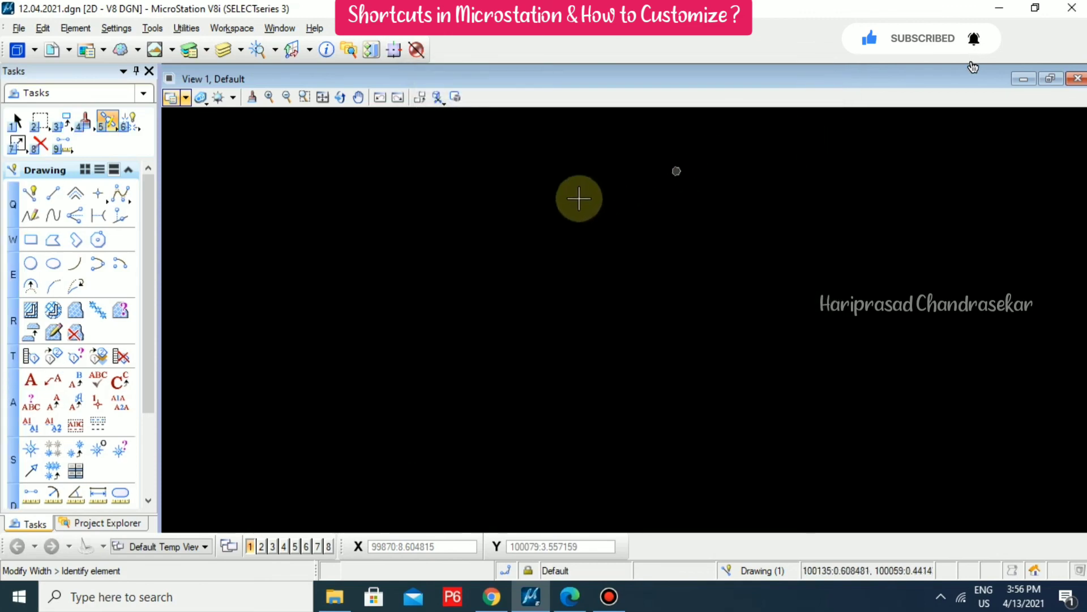